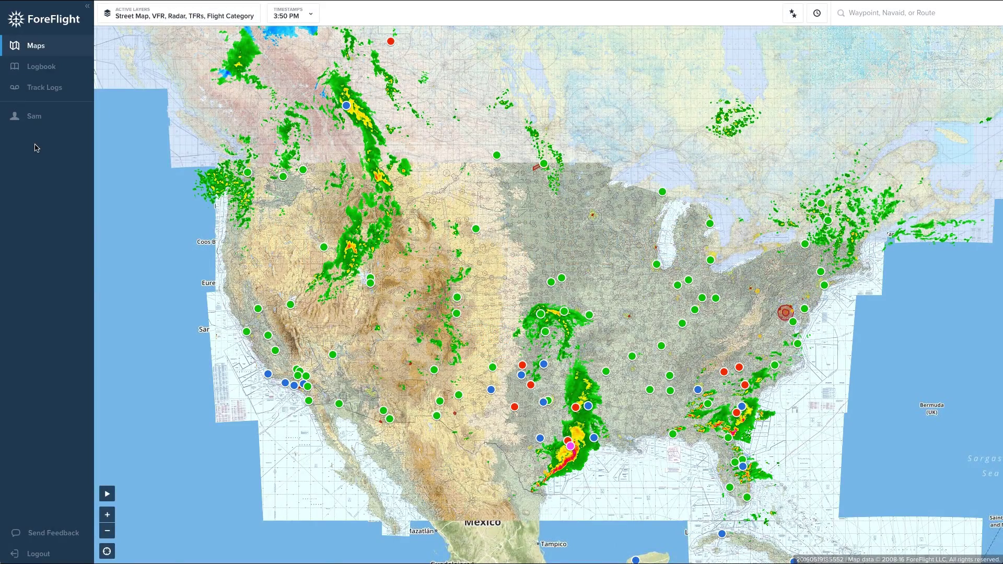
Open the account profile page and collapse the navigation sidebar to icons
left_click(34, 116)
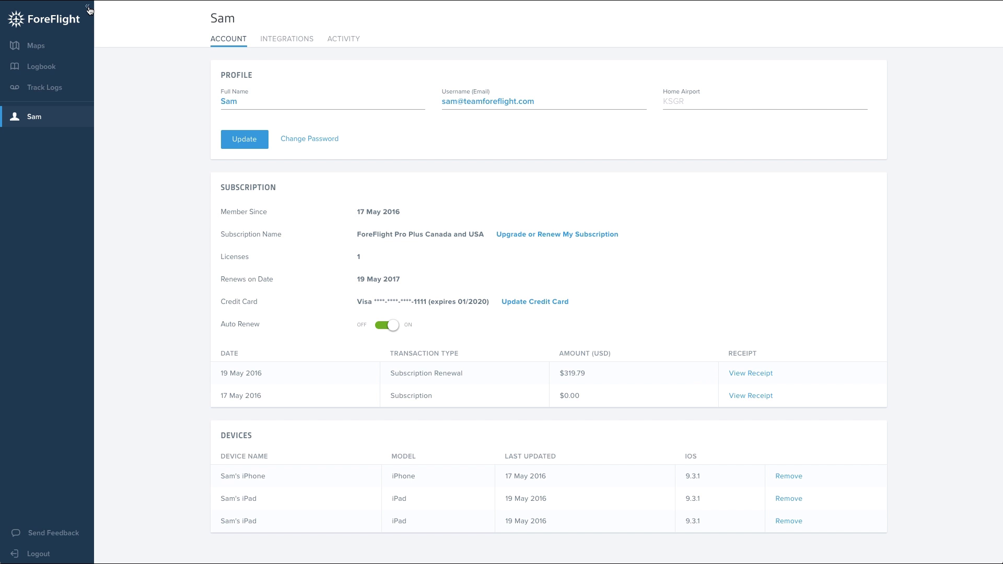
left_click(88, 8)
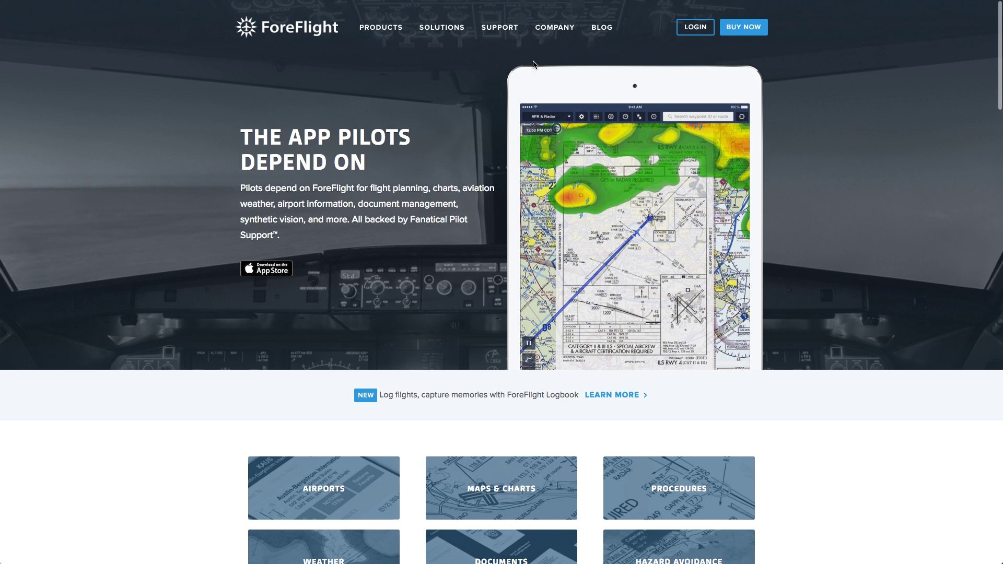
Sign in, open the account profile, and shrink the sidebar to an icon-only rail
left_click(693, 35)
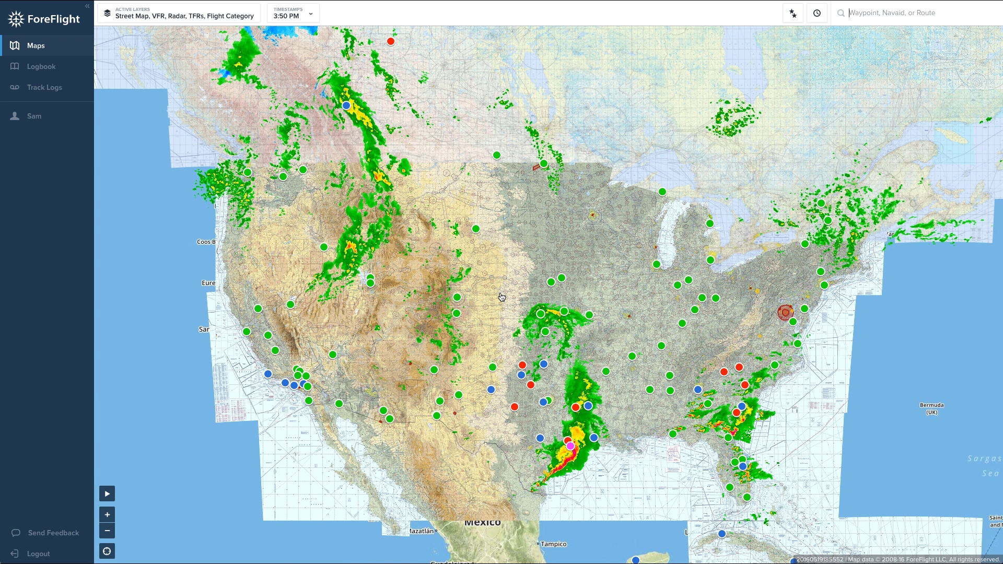
left_click(35, 117)
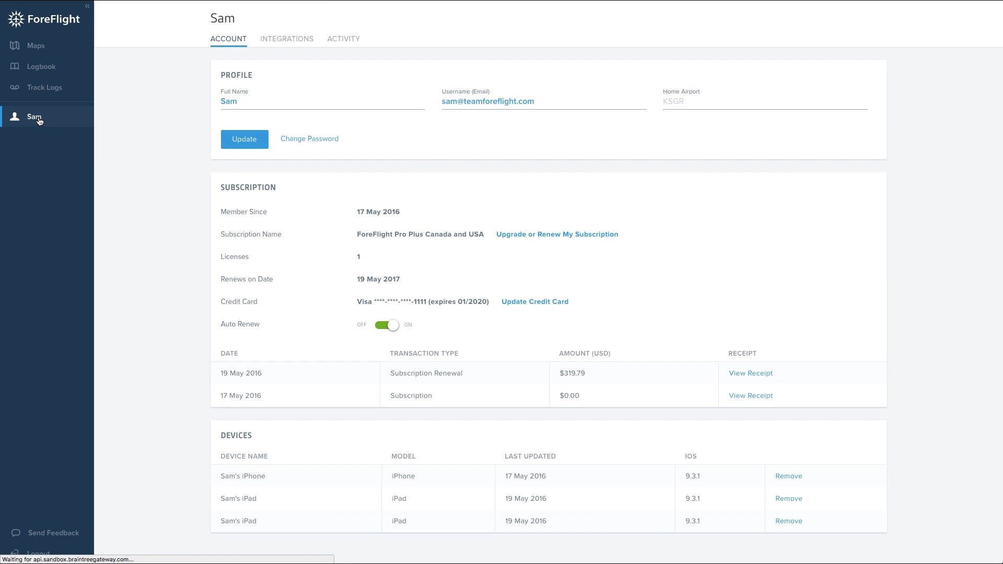
left_click(88, 7)
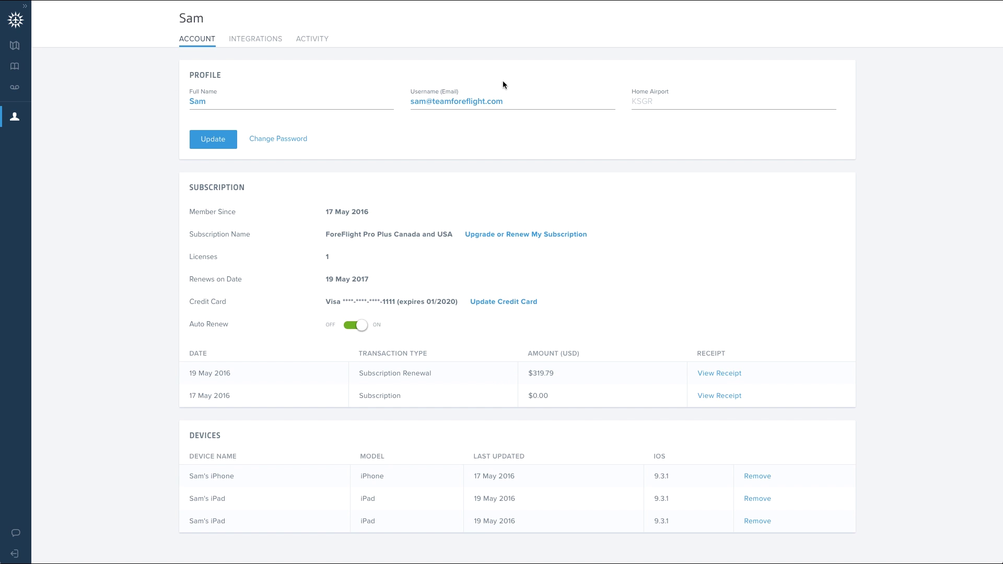
Set the home airport to KAXH and save the profile
left_click(639, 102)
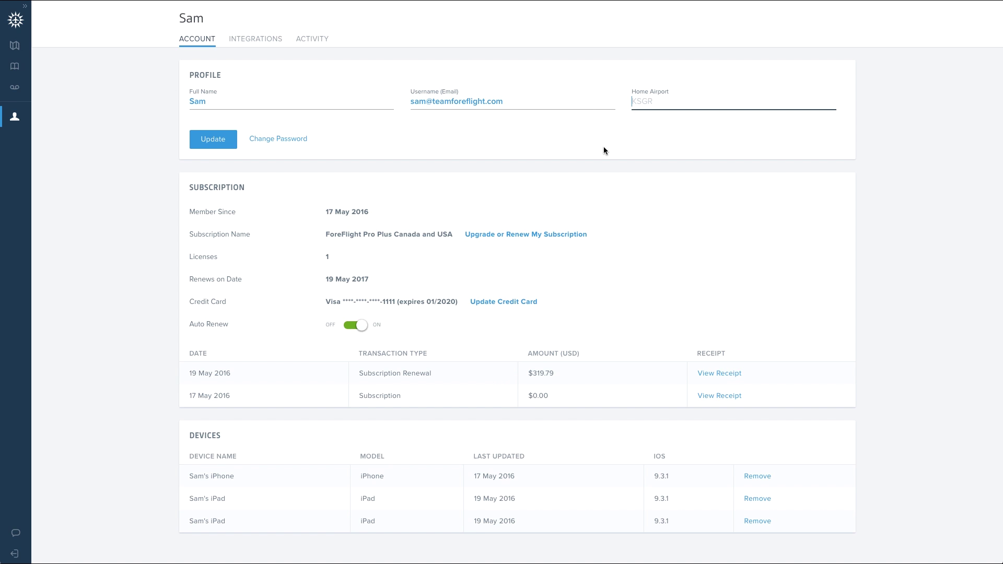
type("KAXH")
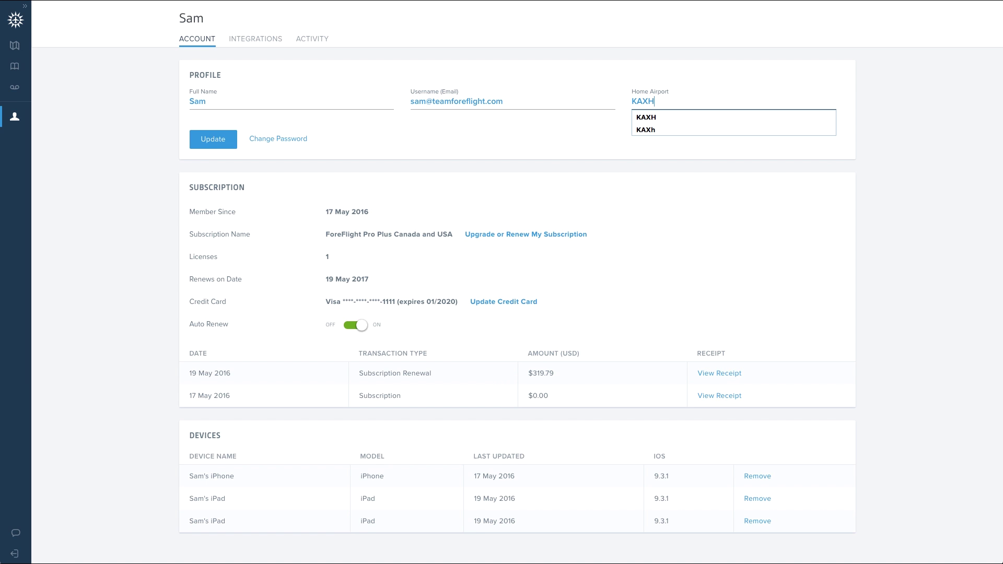
left_click(213, 139)
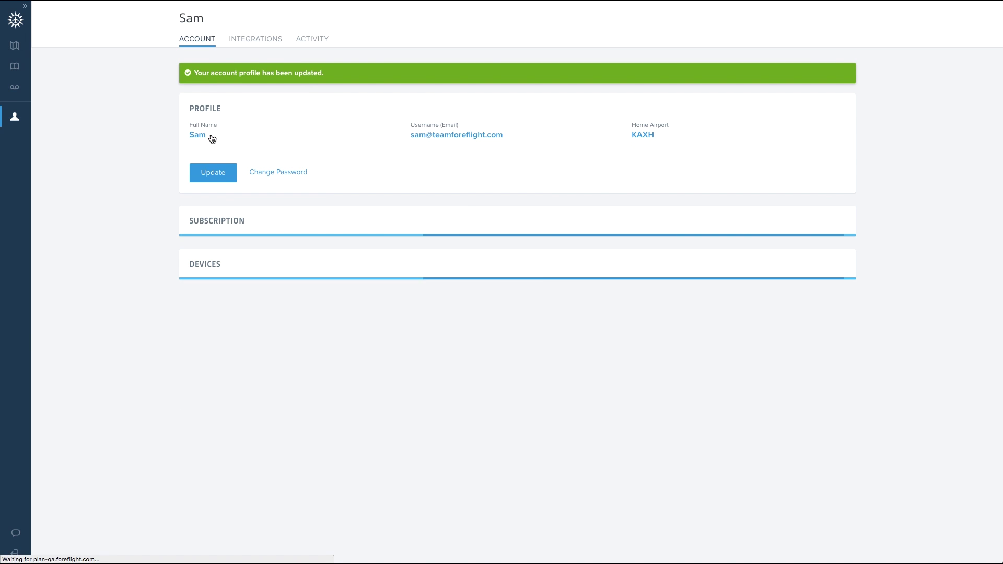
Open the change-password form and cancel it without changing the password
left_click(277, 175)
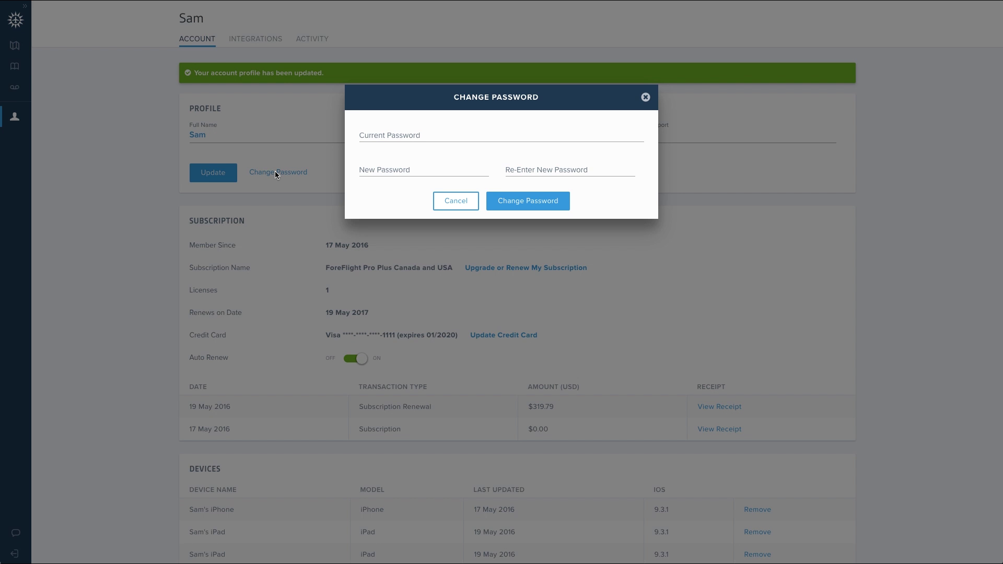
left_click(455, 204)
scroll(137, 289, "down", 2)
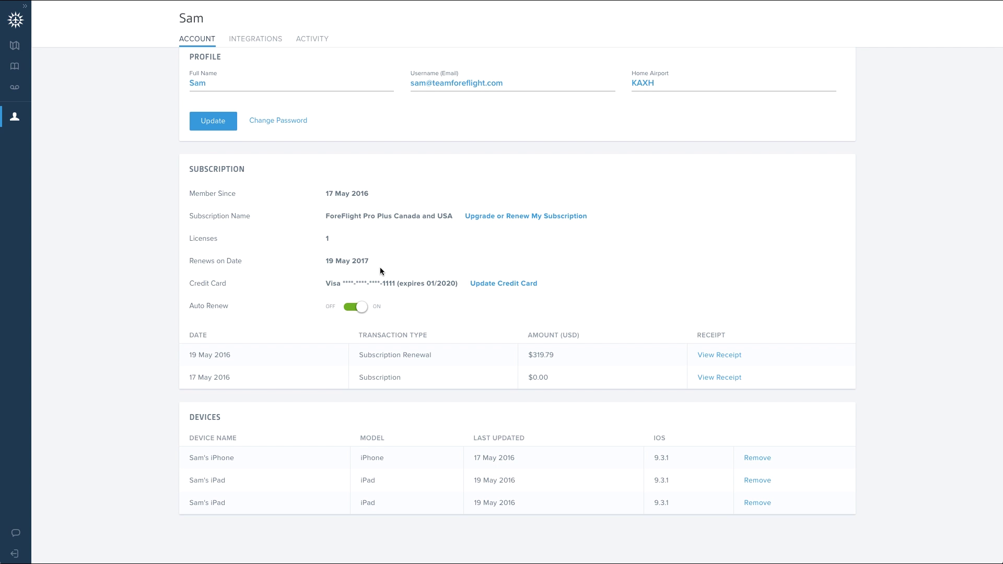
left_click(520, 216)
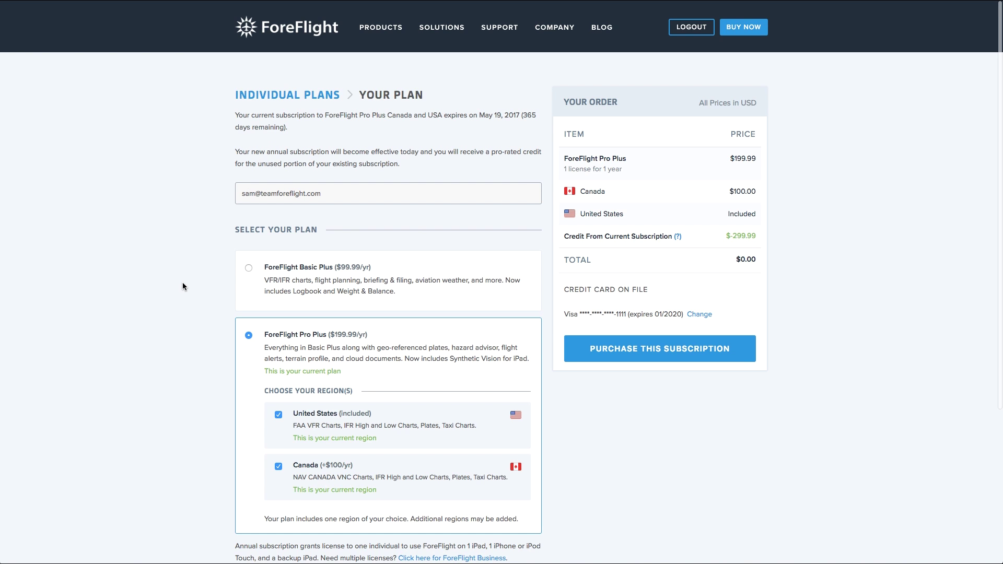
scroll(183, 282, "left", 5)
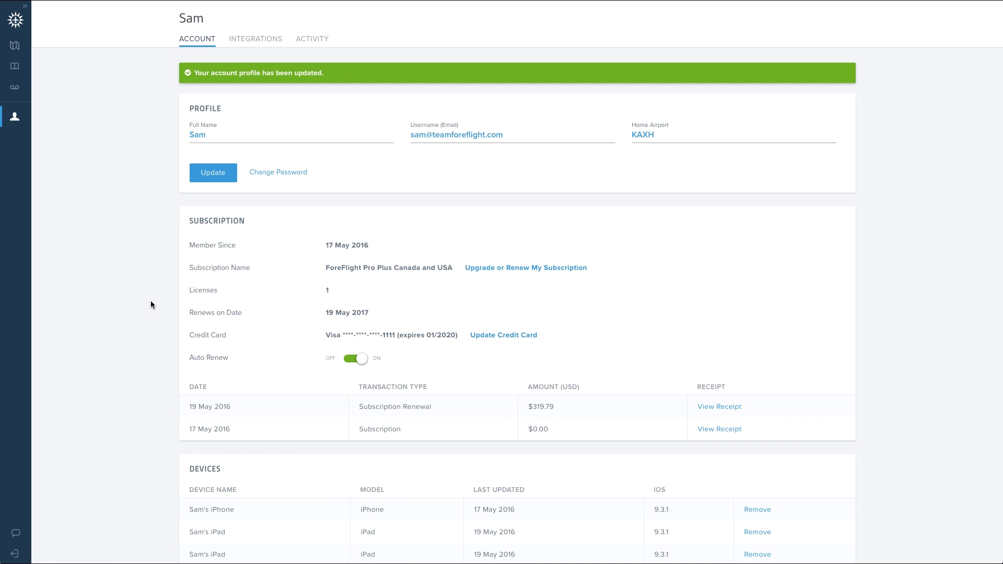
scroll(151, 302, "down", 2)
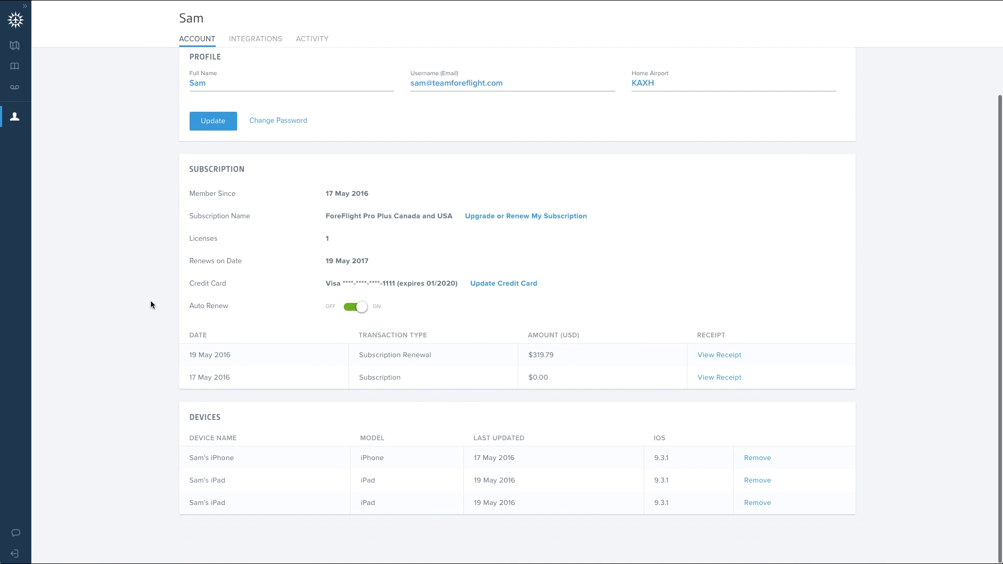
left_click(356, 308)
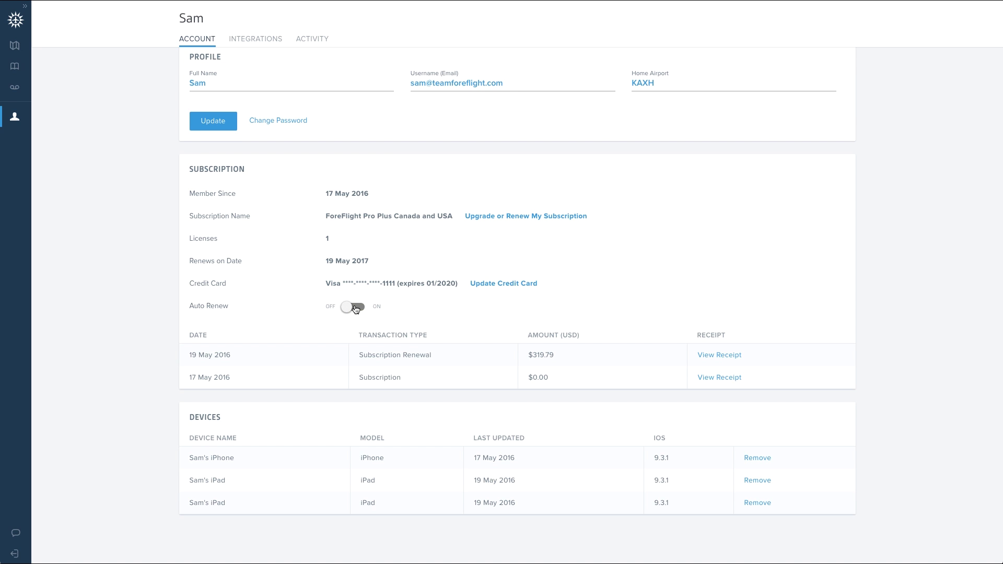
left_click(356, 309)
View the receipt for the 19 May 2016 subscription renewal
left_click(719, 355)
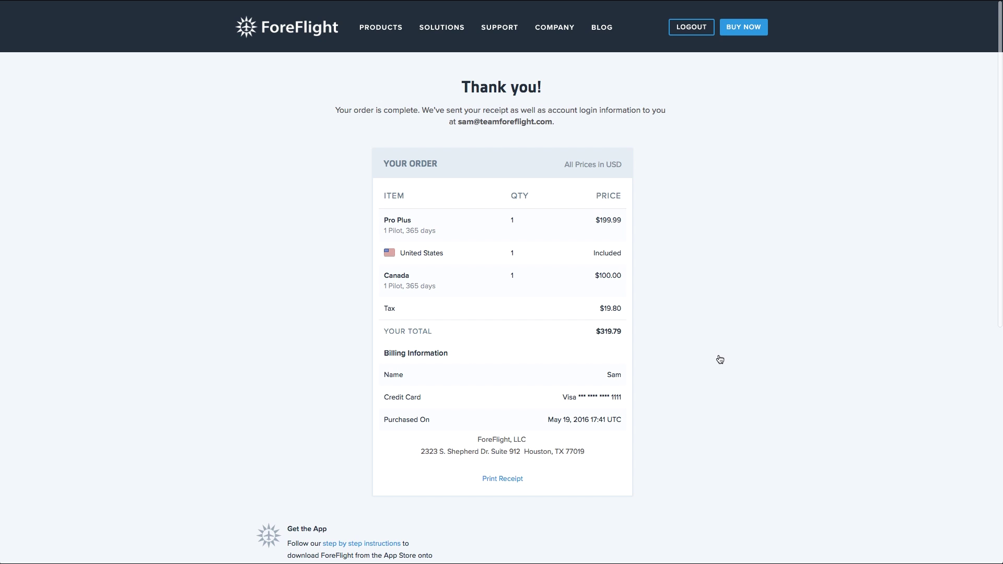
scroll(720, 359, "left", 5)
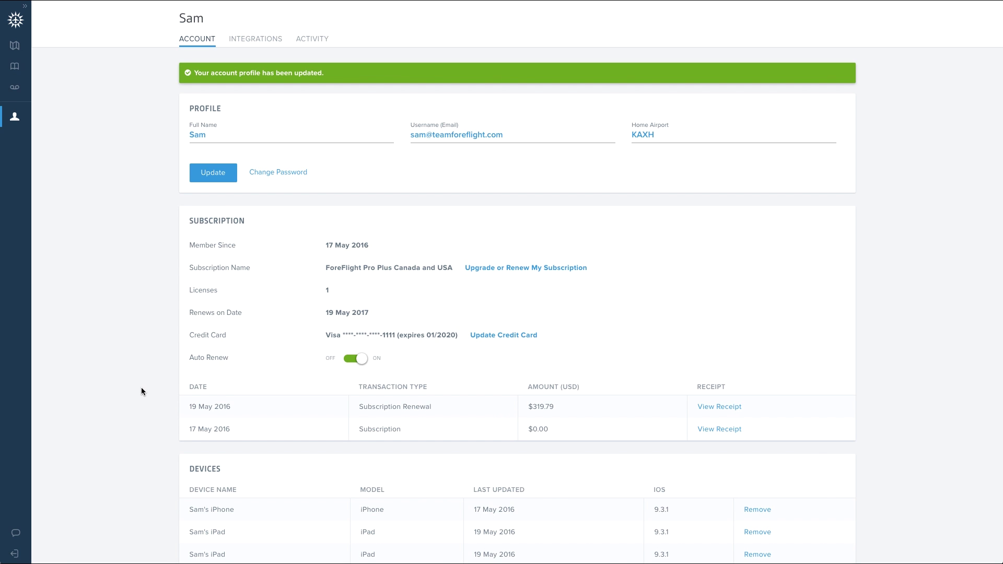
scroll(141, 388, "down", 2)
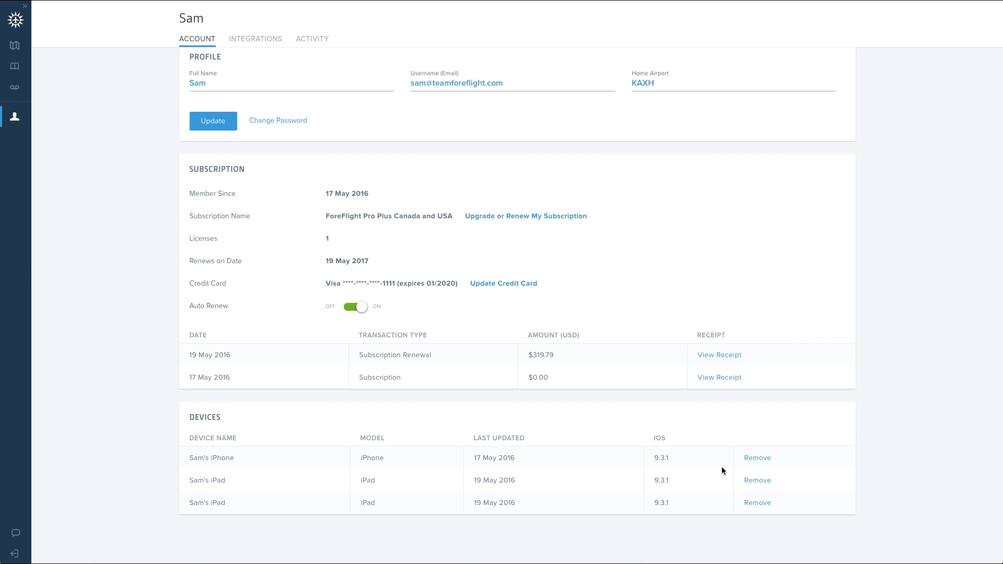
Remove an iPad from the account's registered devices, confirming the removal
left_click(758, 481)
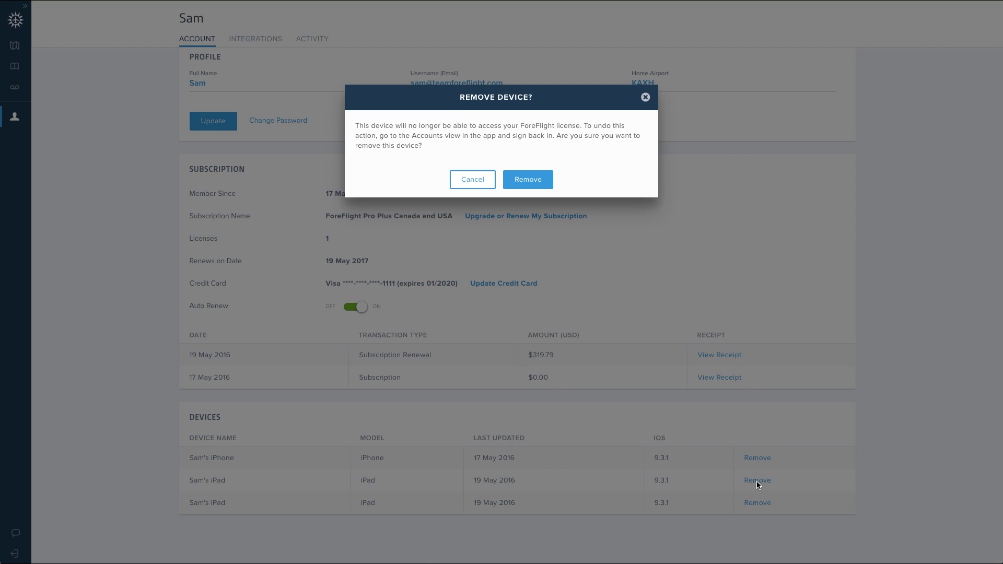
left_click(528, 180)
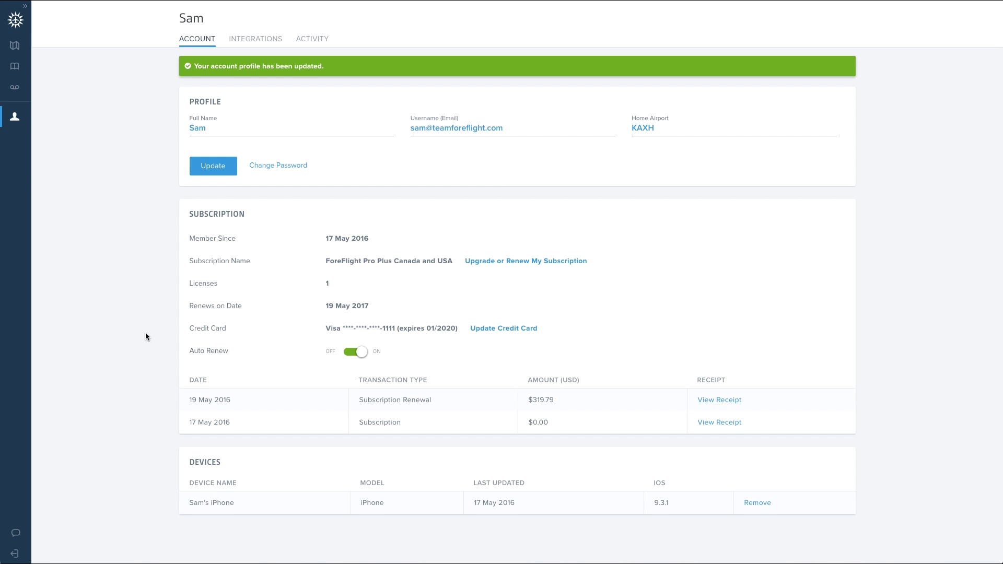
left_click(256, 42)
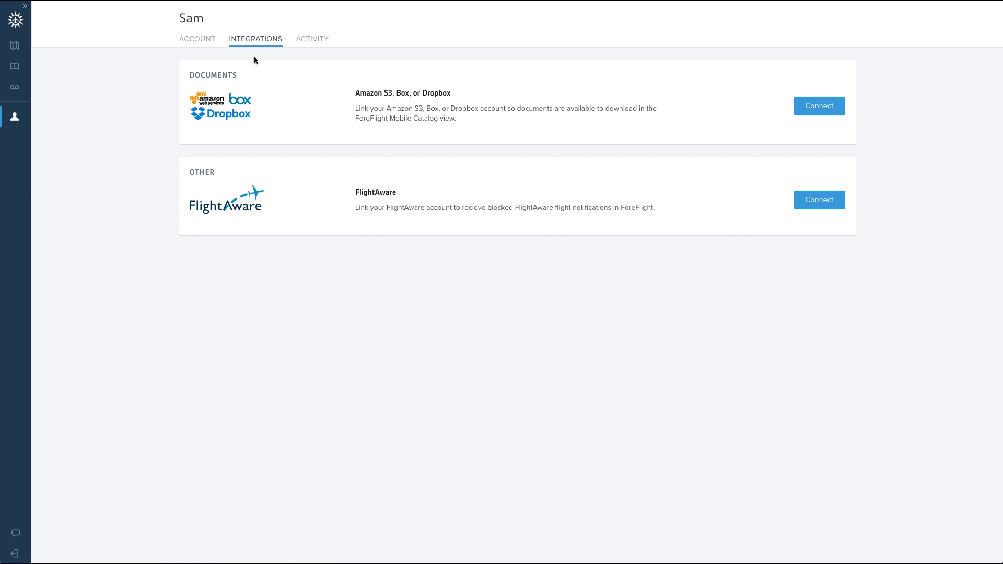
Create a Dropbox document catalog named 'My Docs' and authorize ForeFlight's access to Dropbox
left_click(820, 106)
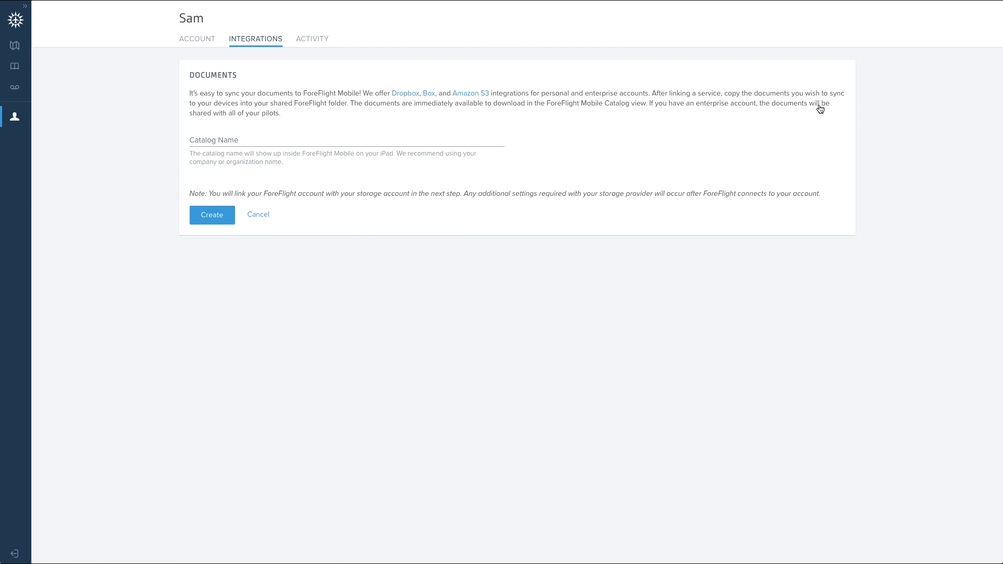
left_click(357, 137)
type("My")
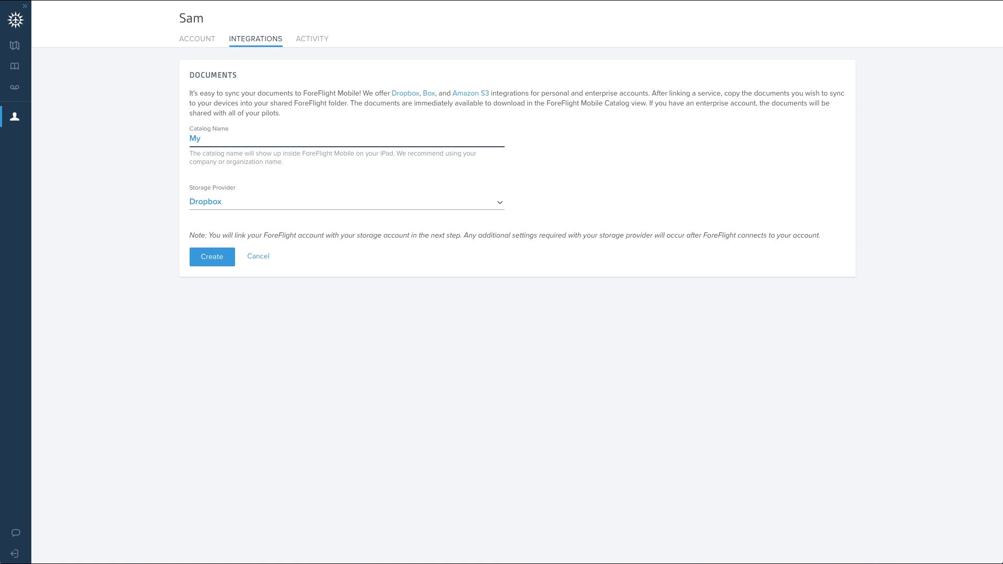
type(" Docs")
left_click(138, 261)
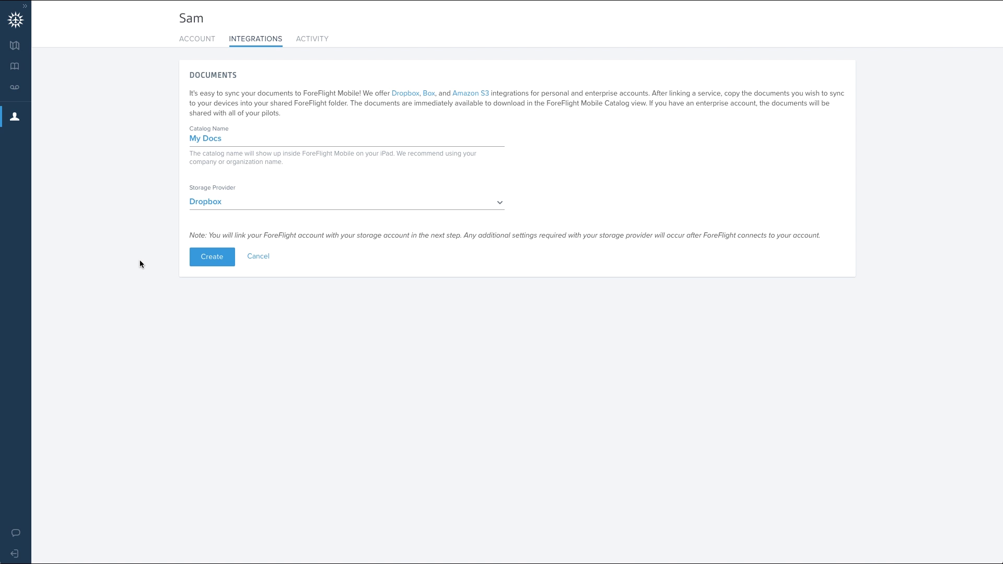
left_click(243, 204)
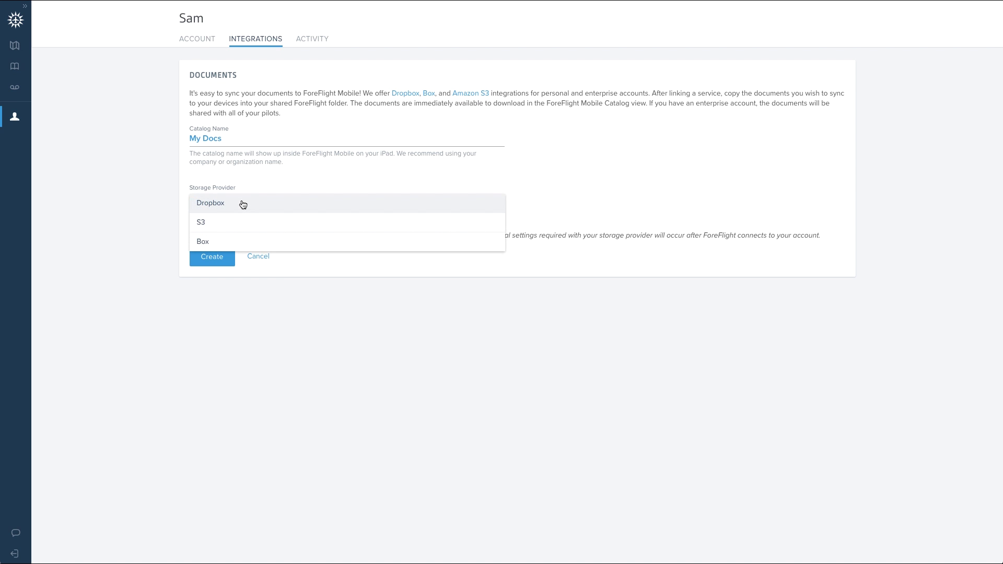
left_click(243, 205)
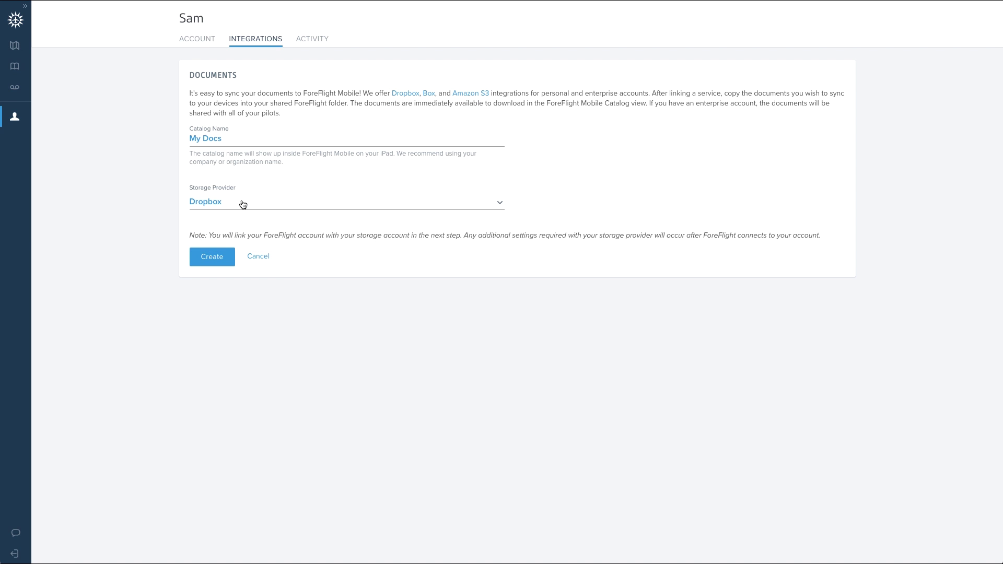
left_click(211, 257)
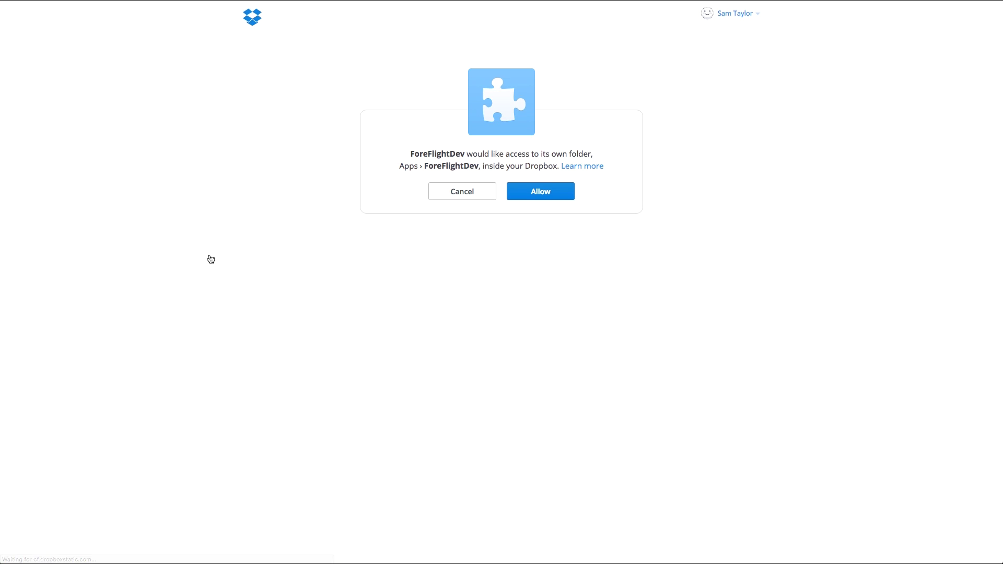
left_click(541, 193)
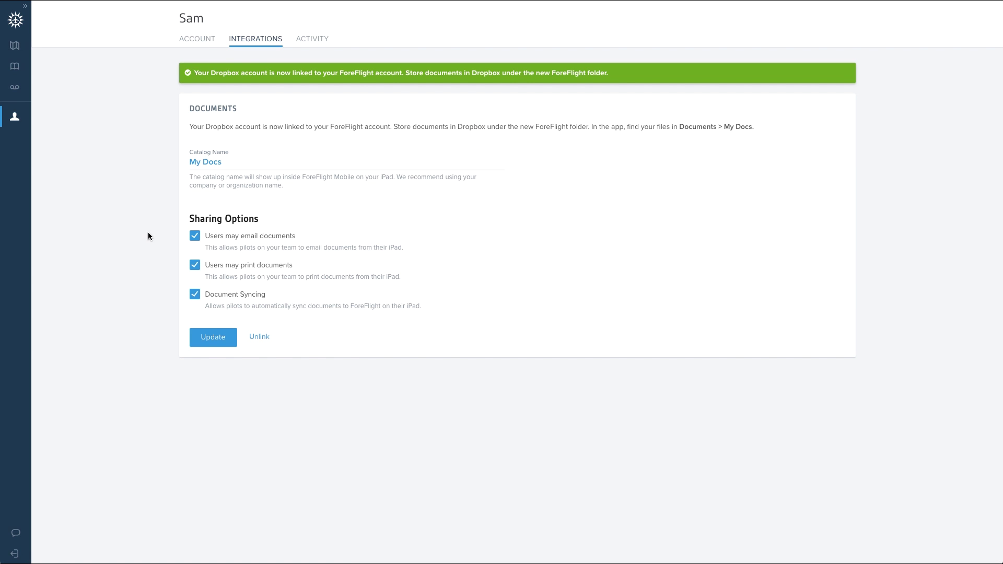
Link the FlightAware account from the Integrations page by granting ForeFlight access
left_click(255, 42)
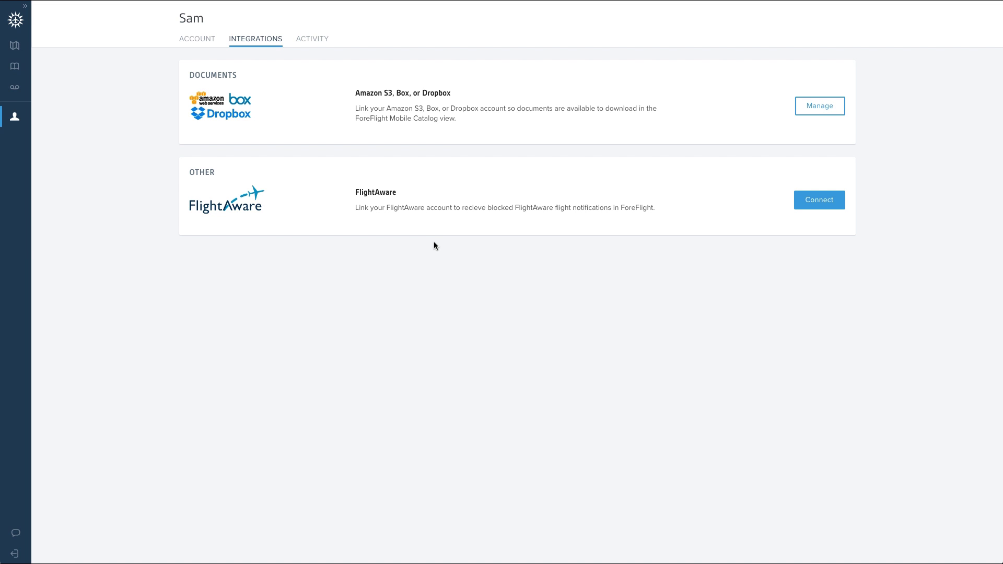
left_click(819, 201)
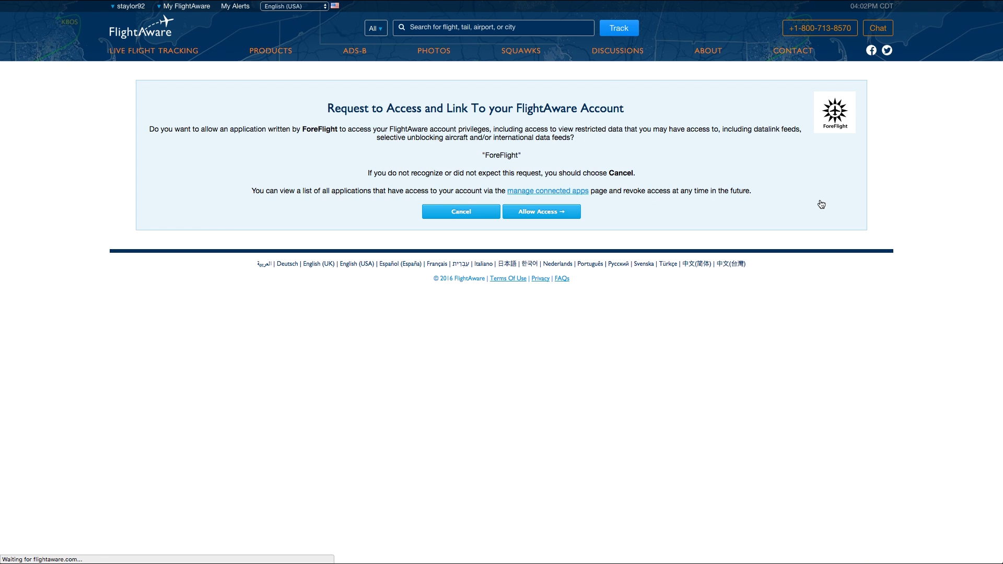
left_click(543, 213)
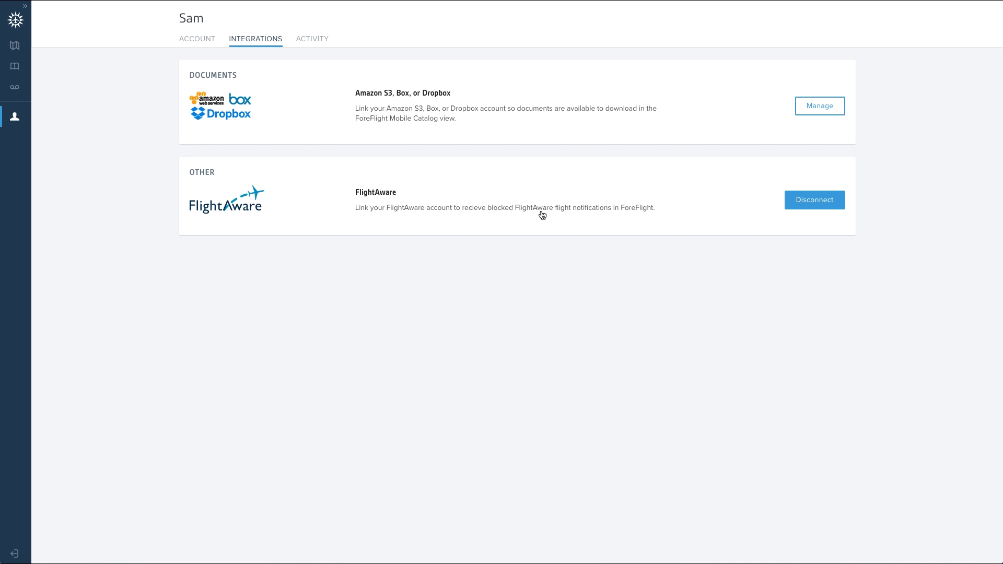
left_click(314, 42)
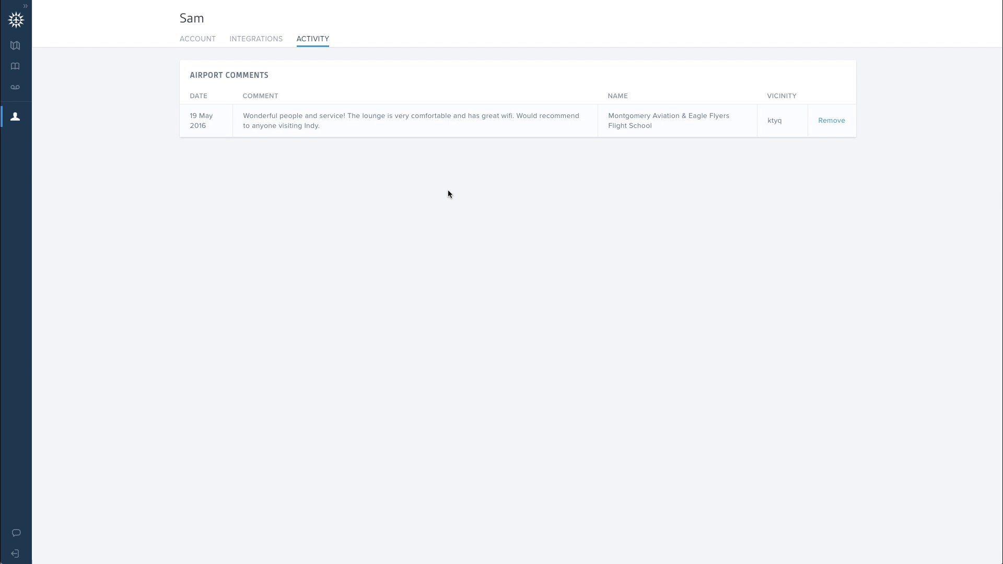
Delete the 19 May 2016 ktyq airport comment, confirming with Yes, I'm Sure
left_click(831, 120)
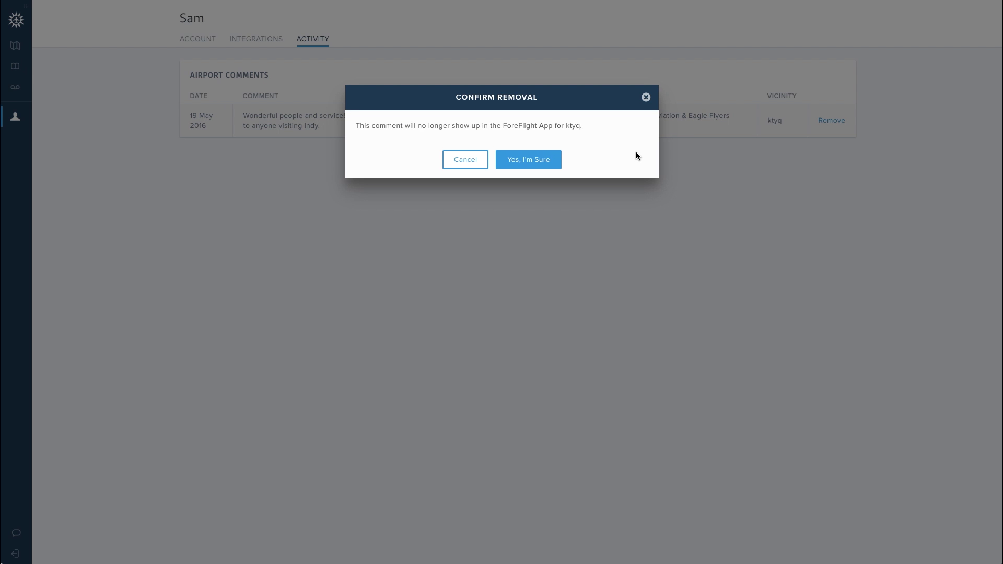
left_click(527, 159)
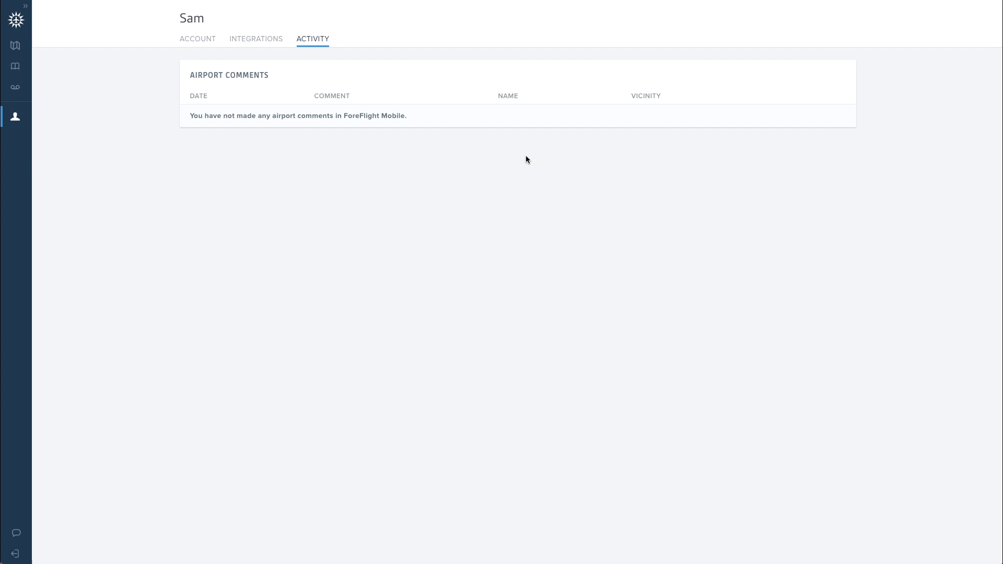